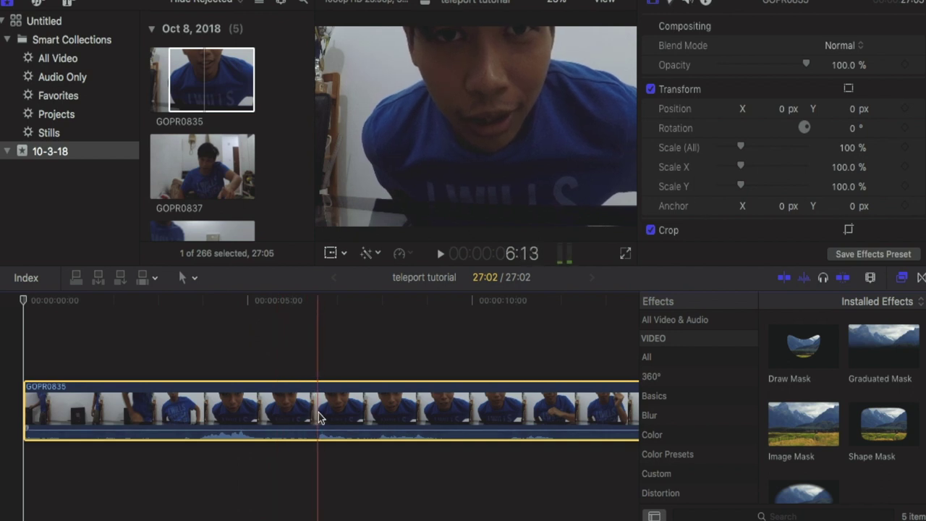
# - Blade GOPR0835 at 6:13, delete the opening, and play back to the finger snap near 8:04
pyautogui.press('super+b')
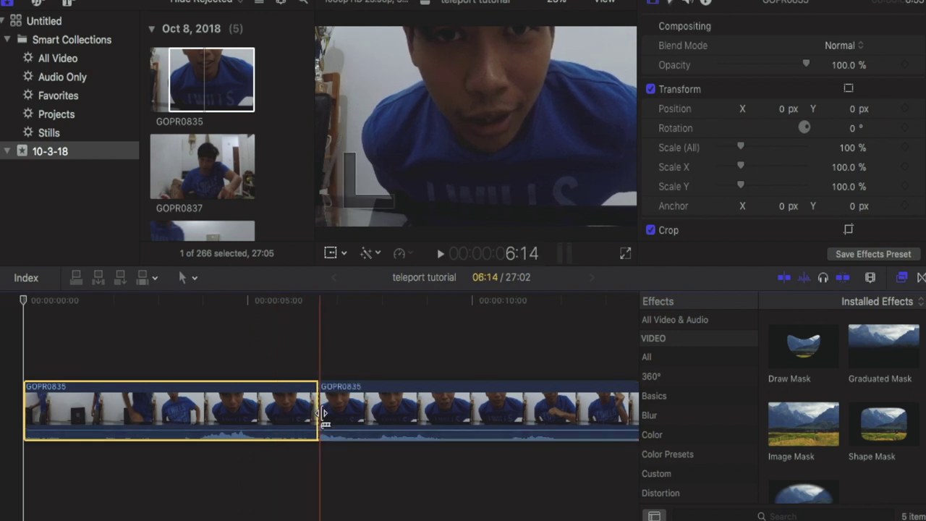
pyautogui.press('Delete')
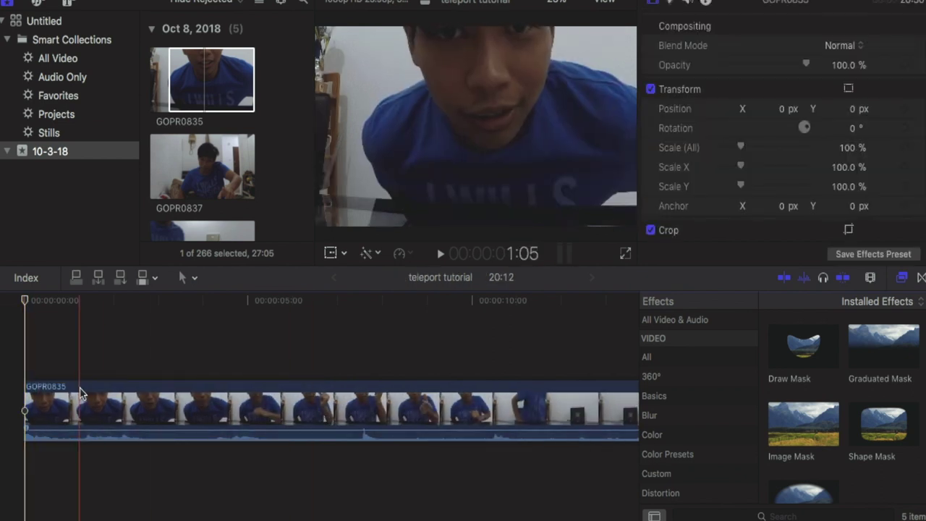
pyautogui.press('space')
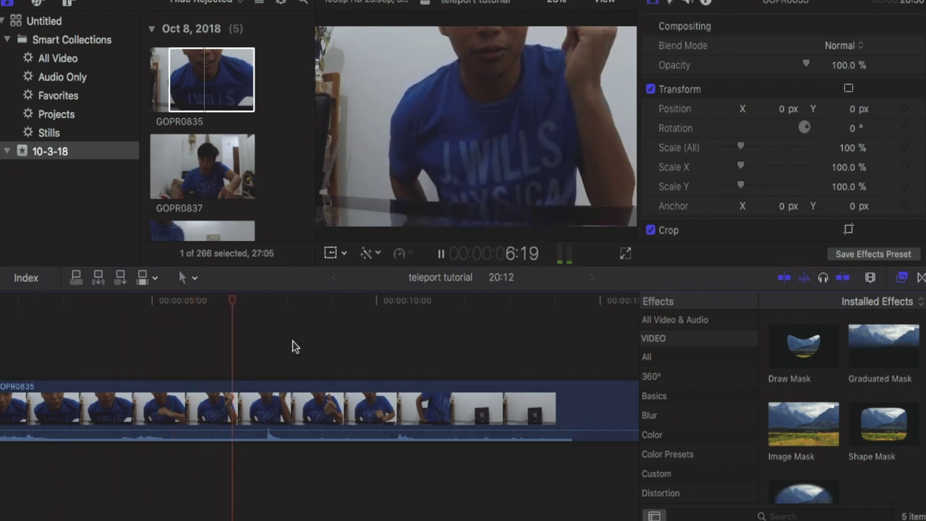
pyautogui.press('space')
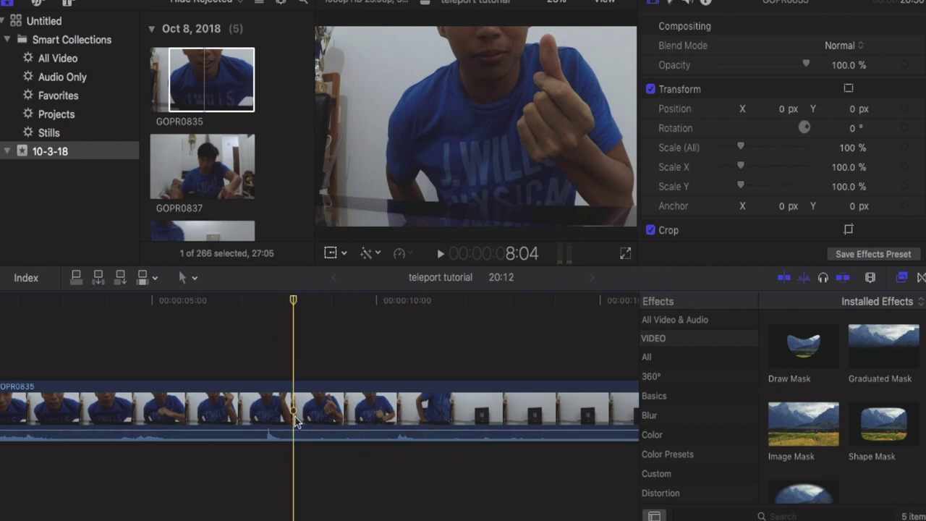
pyautogui.press('space')
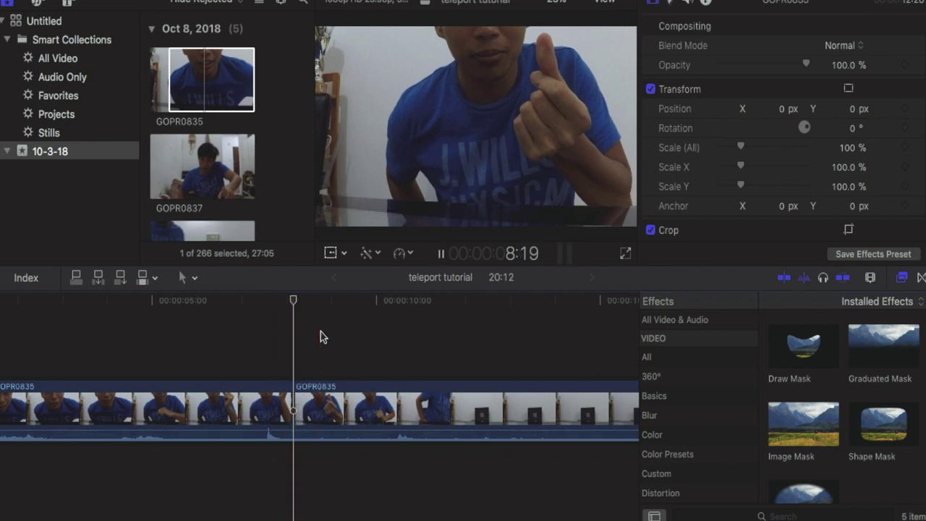
pyautogui.hscroll(2, 349, 333)
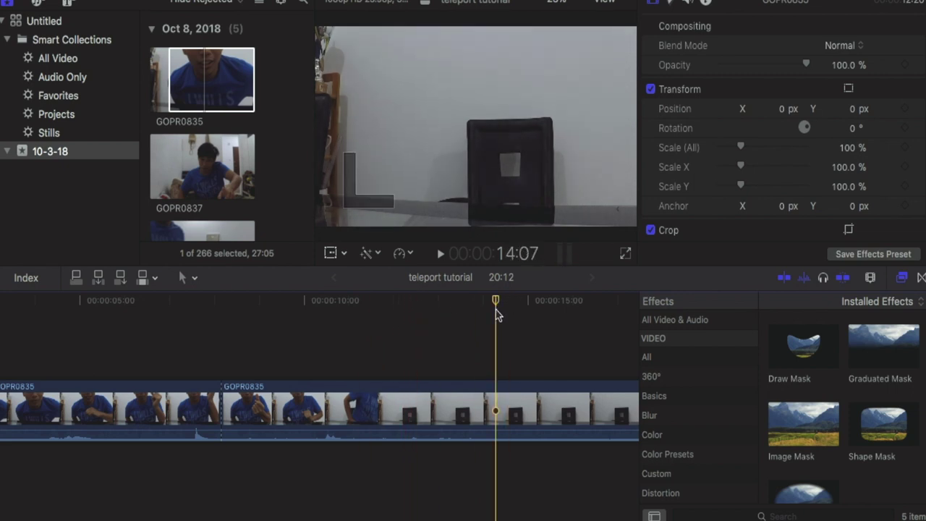
# - Delete the middle GOPR0835 section where he walks away, closing the gap
pyautogui.click(387, 408)
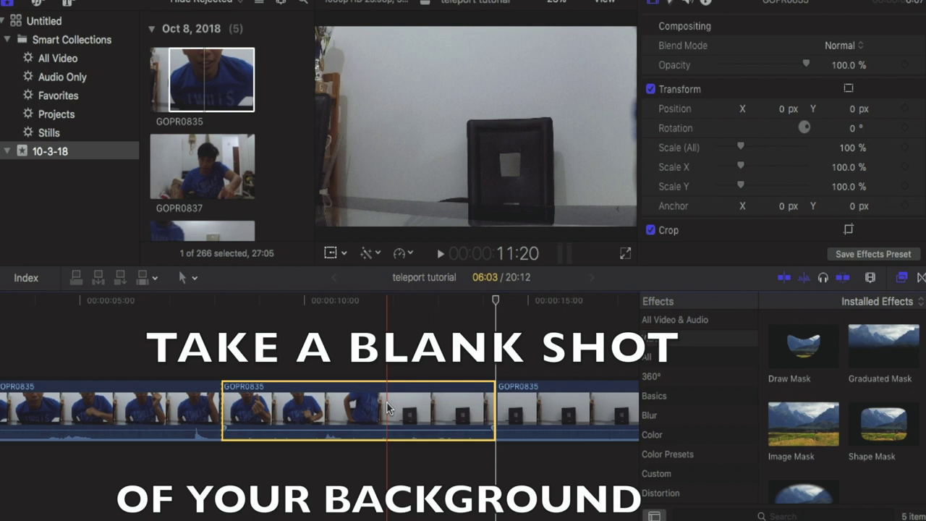
pyautogui.press('Delete')
pyautogui.press('super+4')
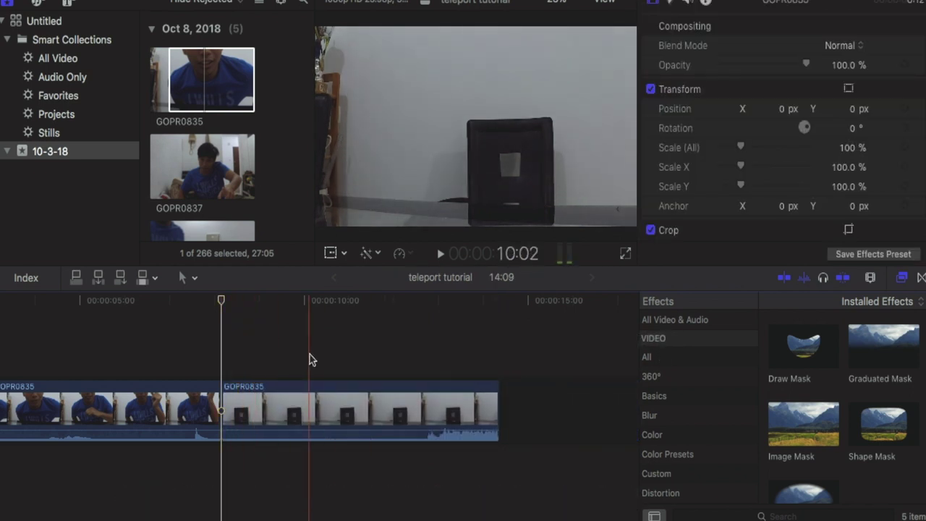
# - Blade the blank background clip at 10:06 and delete the leftover footage after it
pyautogui.click(316, 386)
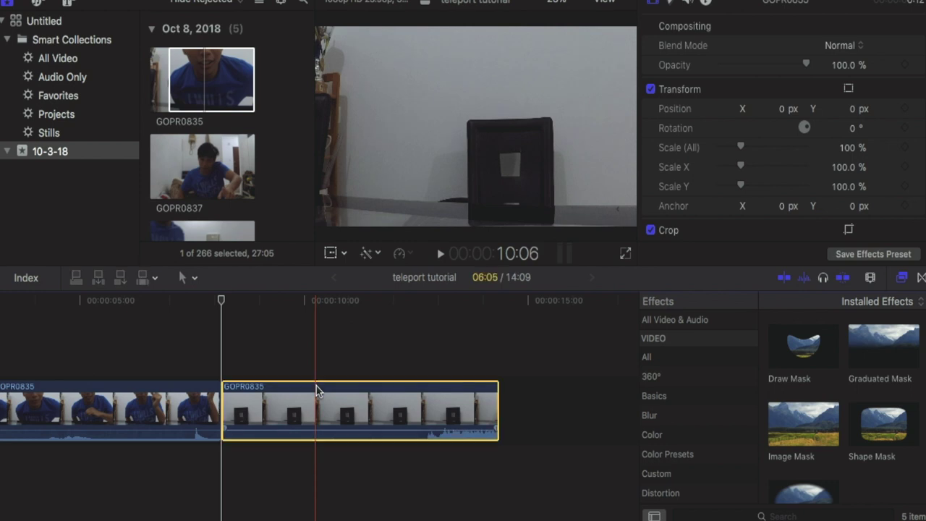
pyautogui.press('super+b')
pyautogui.click(344, 396)
pyautogui.press('Delete')
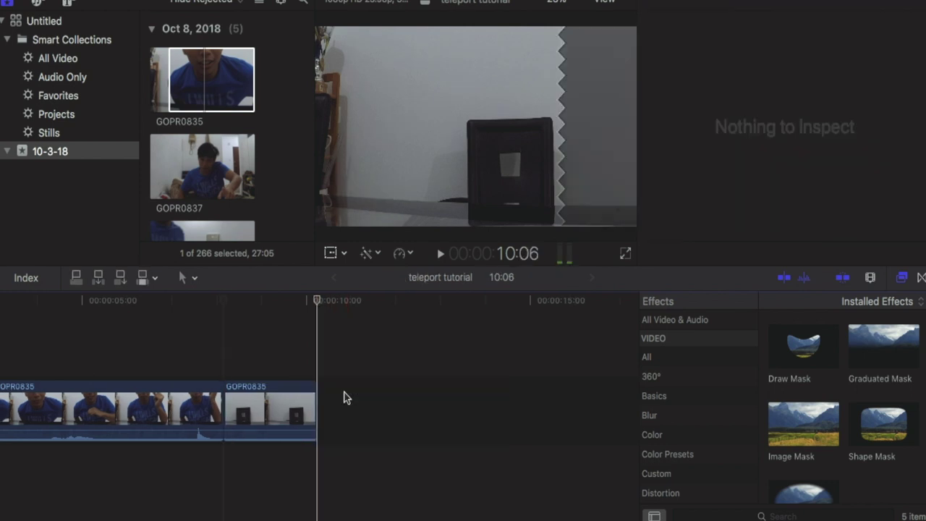
# - Add GOPR0837 from the browser to the end of the timeline
pyautogui.click(190, 159)
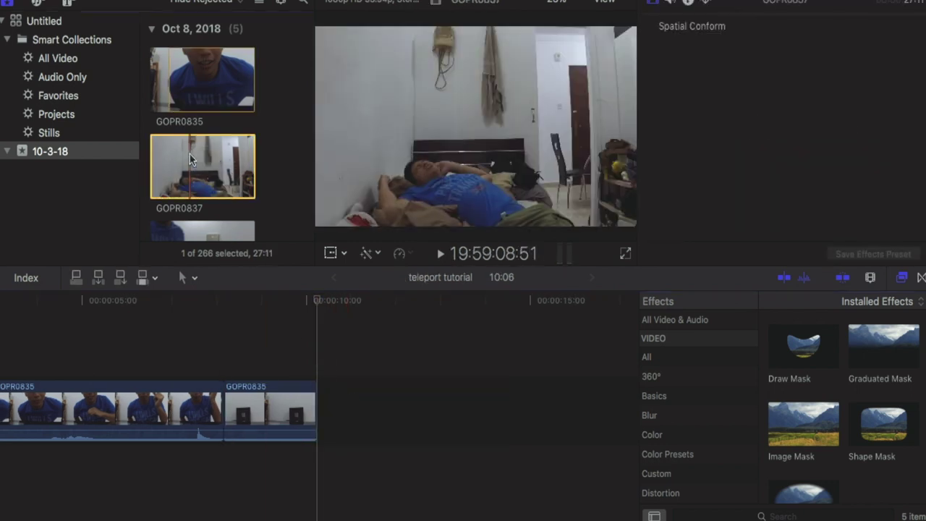
pyautogui.moveTo(189, 154); pyautogui.dragTo(326, 372)
pyautogui.hscroll(2, 326, 372)
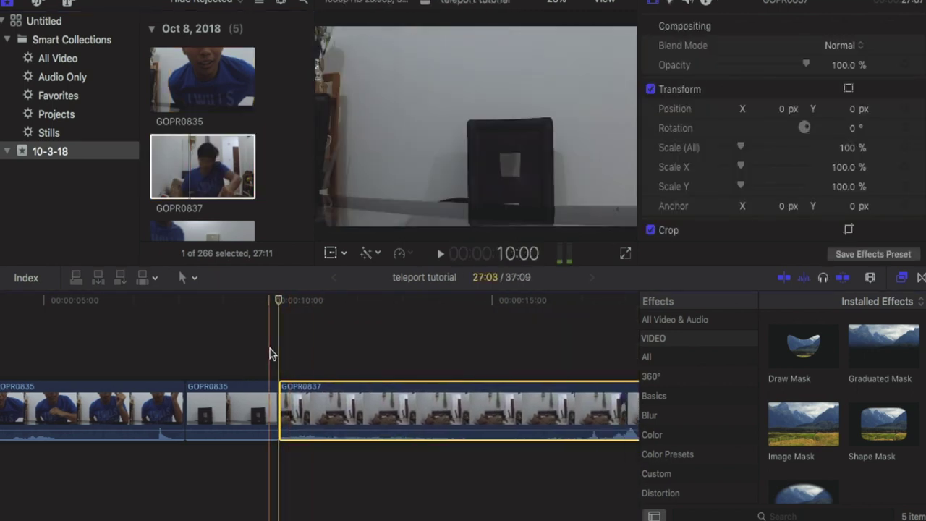
# - Play GOPR0837 and blade it at 12:17 on the empty bed shot
pyautogui.press('space')
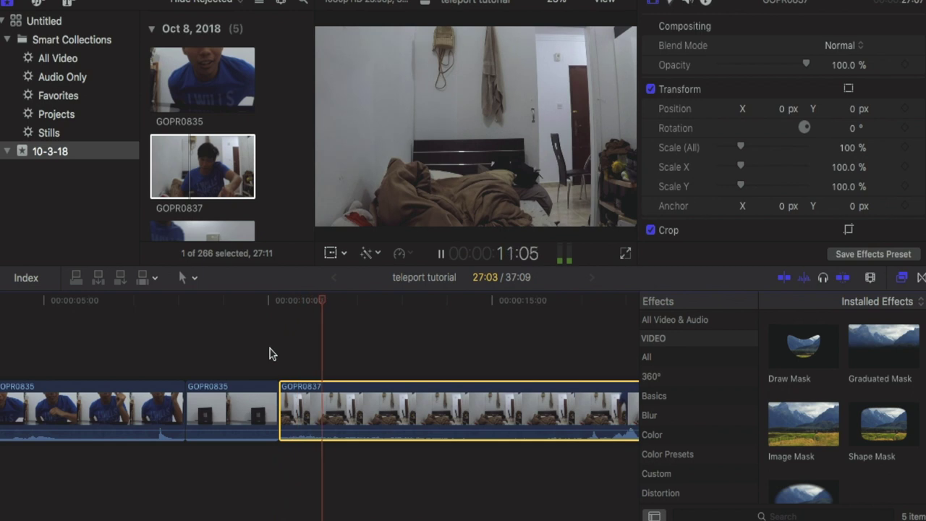
pyautogui.press('space')
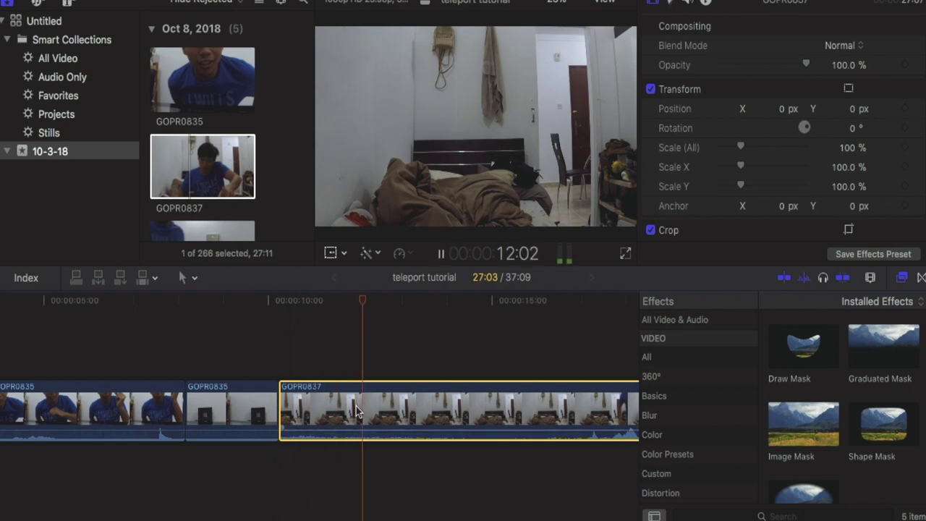
pyautogui.press('space')
pyautogui.press('super+b')
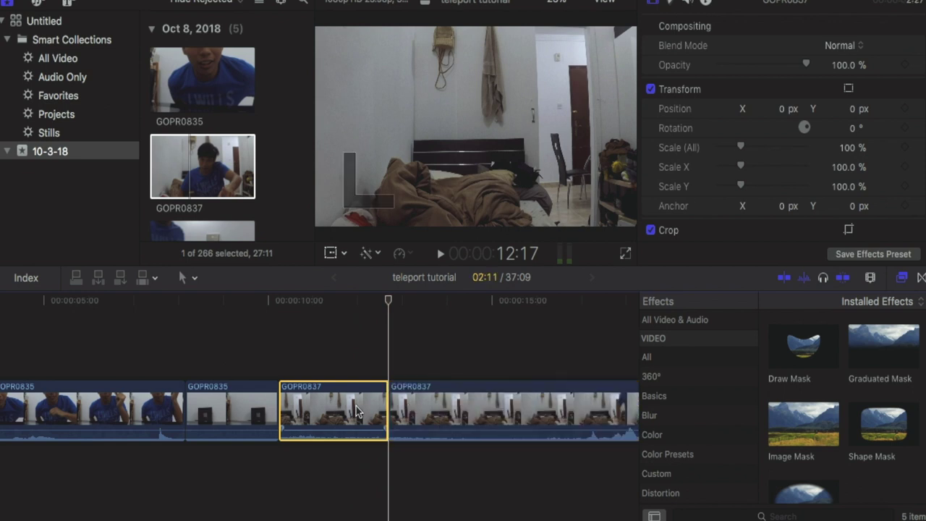
pyautogui.hscroll(5, 500, 320)
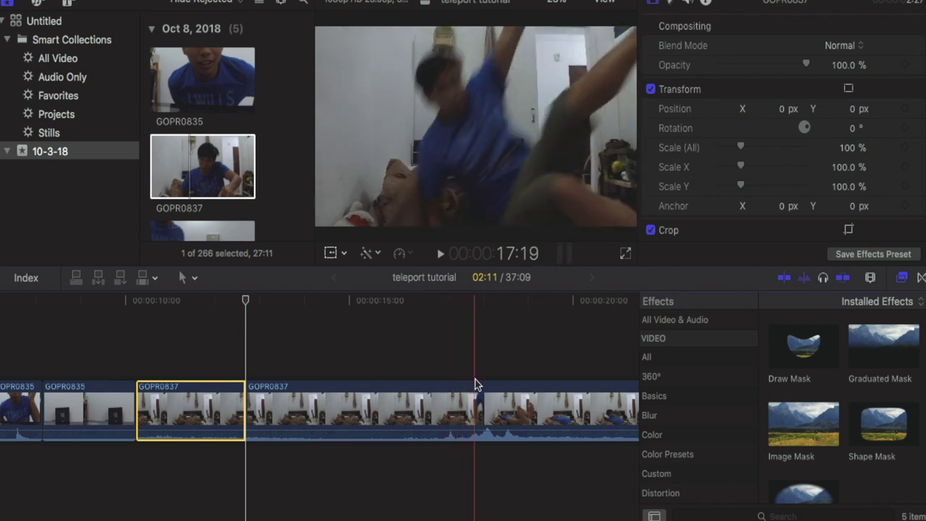
# - Blade GOPR0837 at the landing and delete the 5:02 jump section, making the project 32:07
pyautogui.click(475, 417)
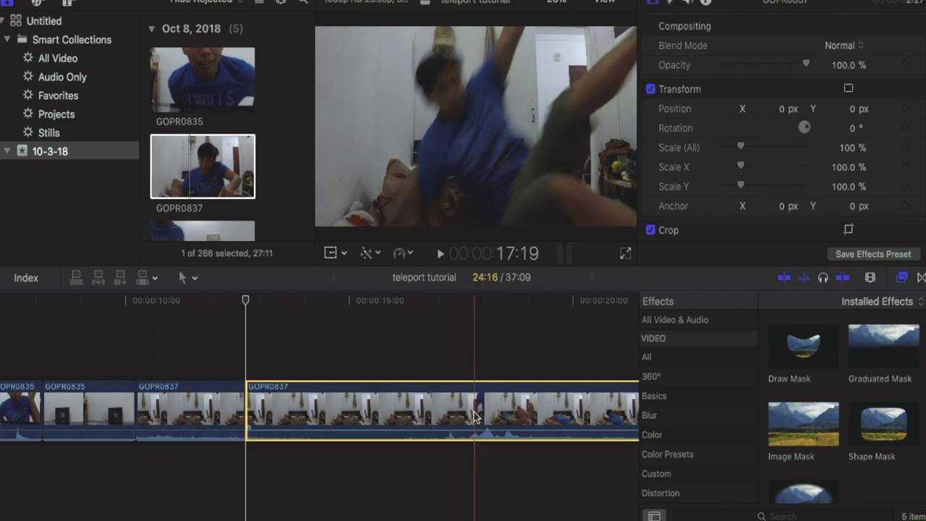
pyautogui.press('super+b')
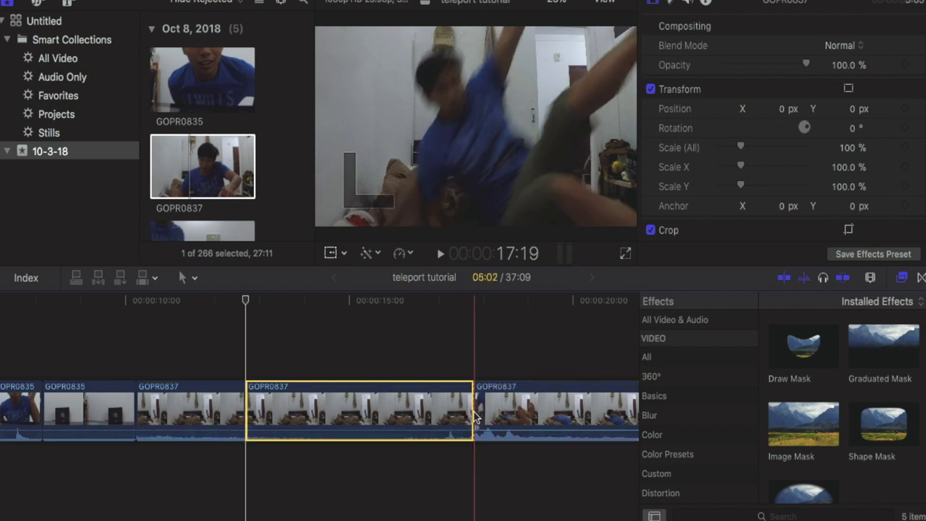
pyautogui.press('Delete')
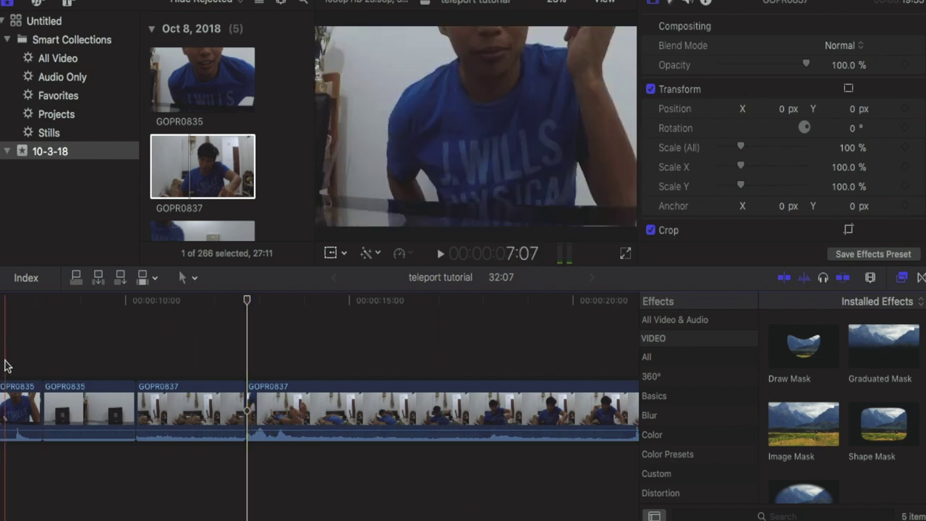
pyautogui.hscroll(-3, 6, 366)
# - Stop playback at 17:08 and delete the remaining GOPR0837 footage after that point
pyautogui.press('space')
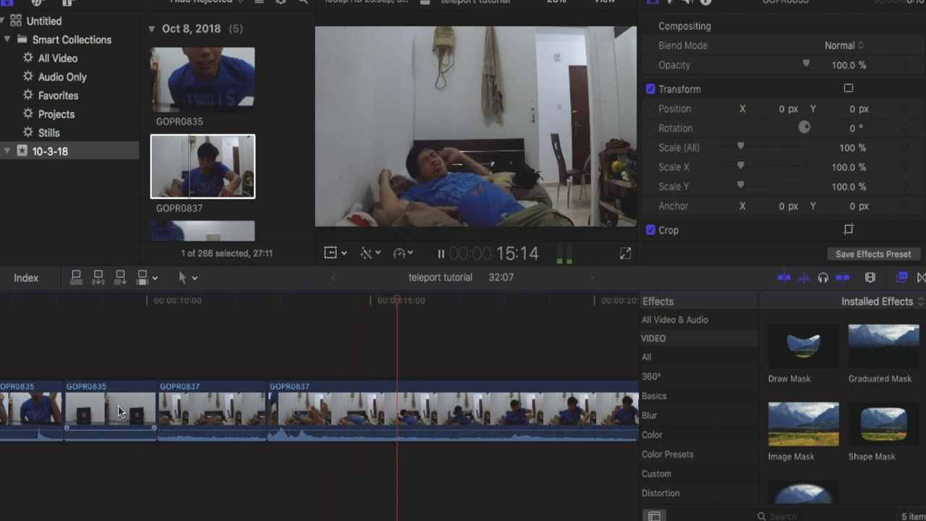
pyautogui.press('space')
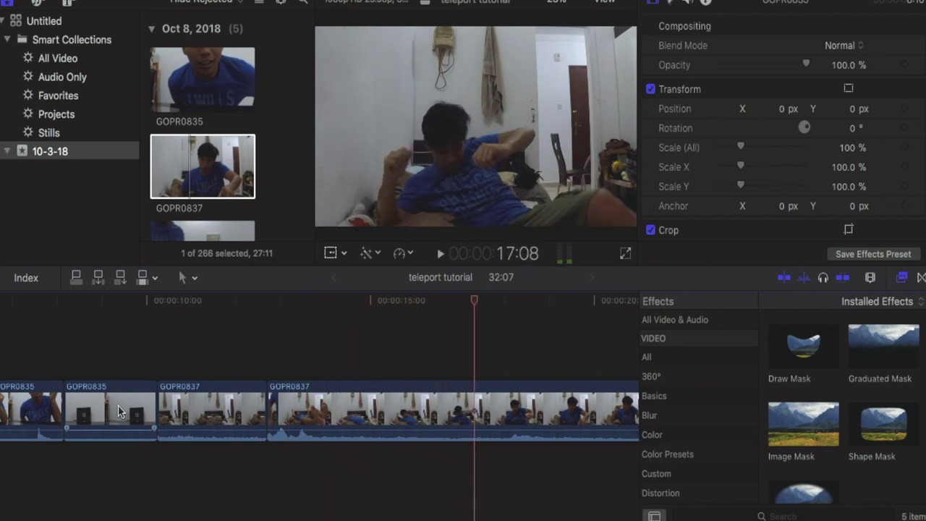
pyautogui.click(510, 406)
pyautogui.press('Delete')
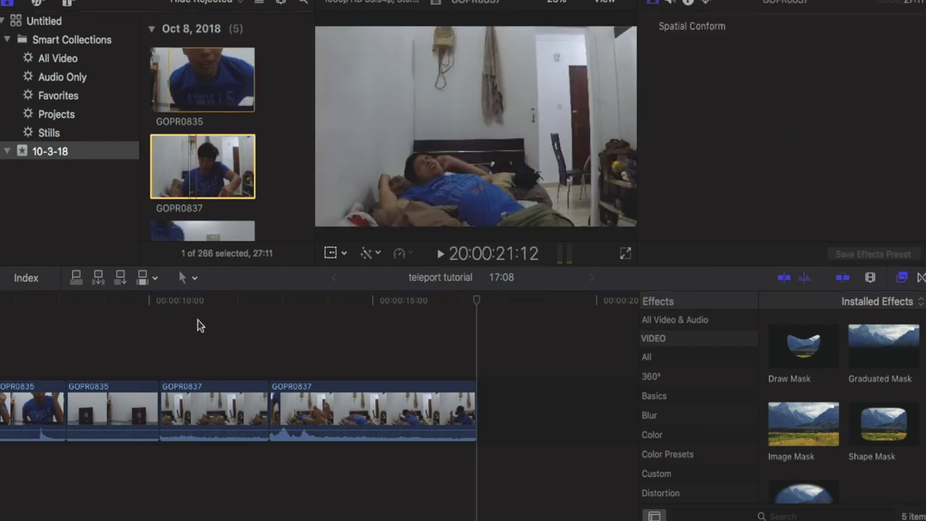
pyautogui.hscroll(-2, 198, 340)
pyautogui.hscroll(-4, 198, 340)
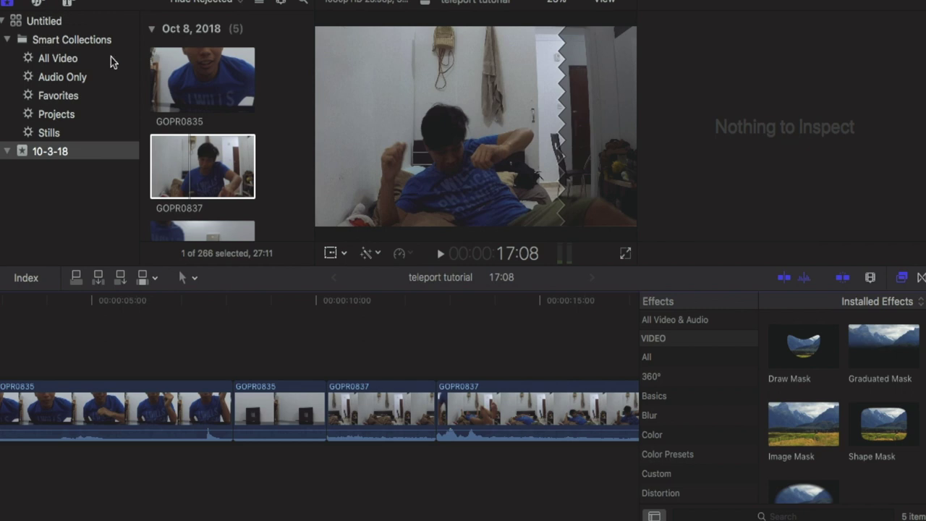
pyautogui.scroll(-5, 185, 145)
pyautogui.scroll(10, 185, 148)
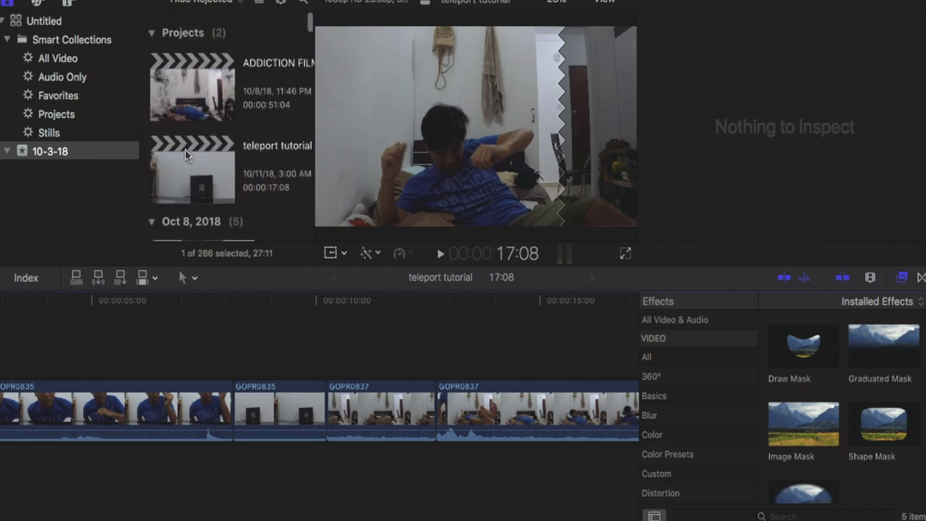
pyautogui.scroll(-8, 186, 149)
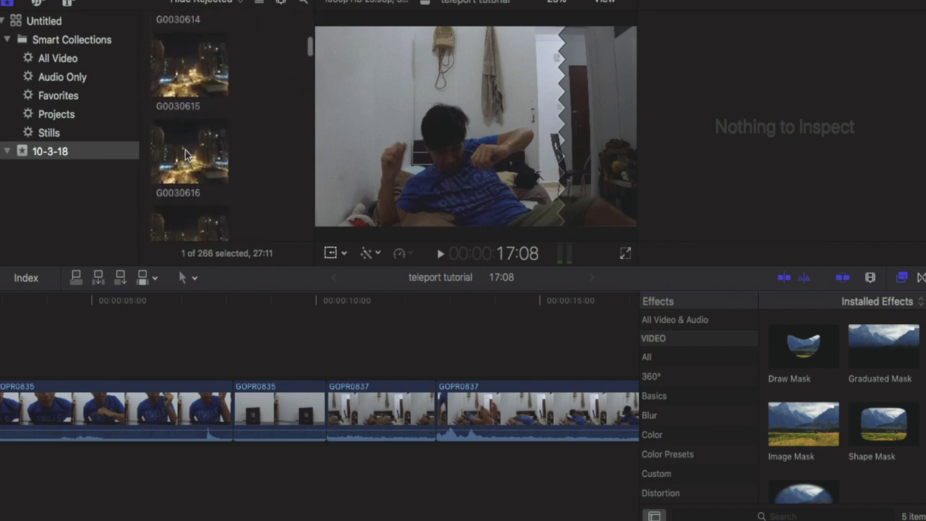
pyautogui.scroll(-15, 186, 154)
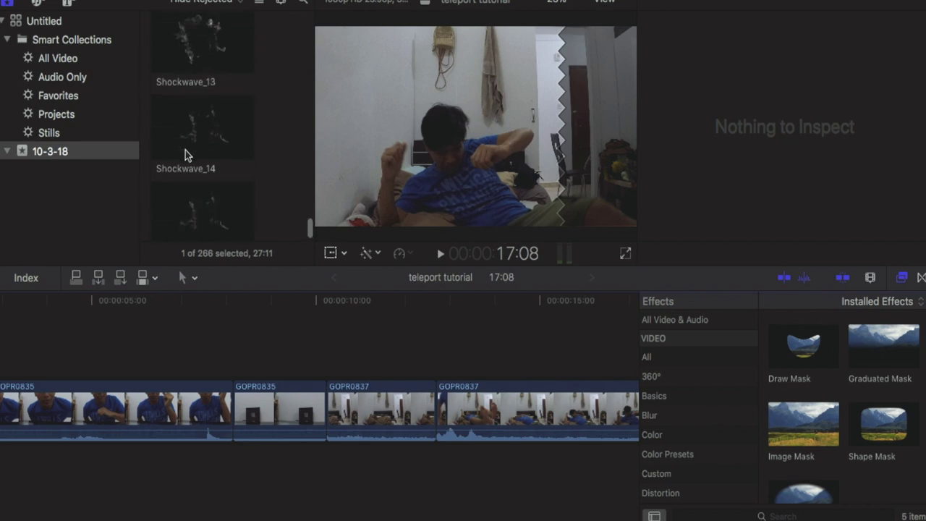
# - Place Shockwave_13 above the storyline at the snap-to-blank-shot jump cut
pyautogui.scroll(2, 185, 149)
pyautogui.click(185, 152)
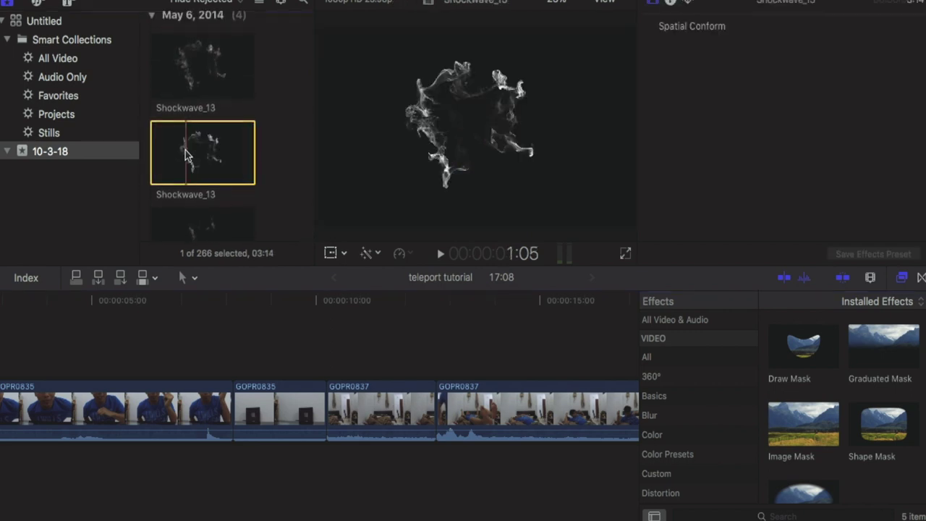
pyautogui.moveTo(185, 156); pyautogui.dragTo(235, 332)
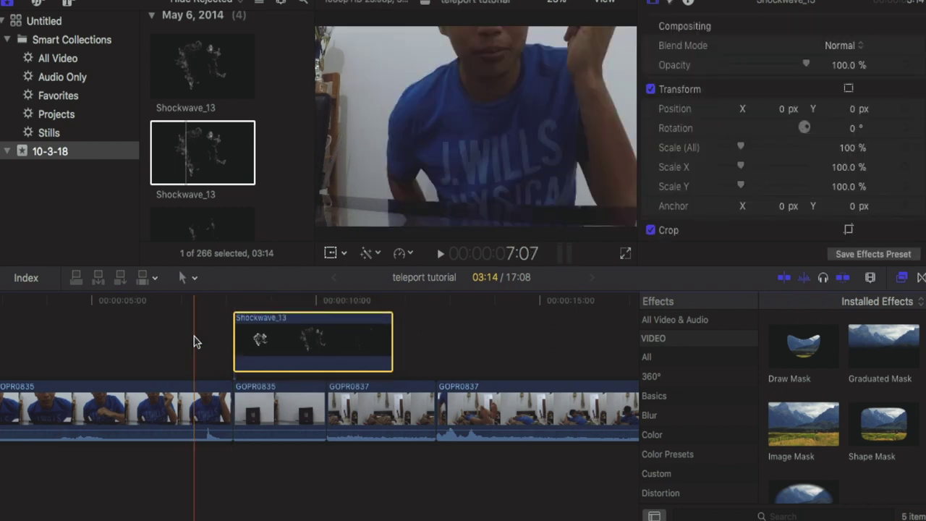
# - Preview the Shockwave_13 overlay and trim its end to 1:19
pyautogui.press('space')
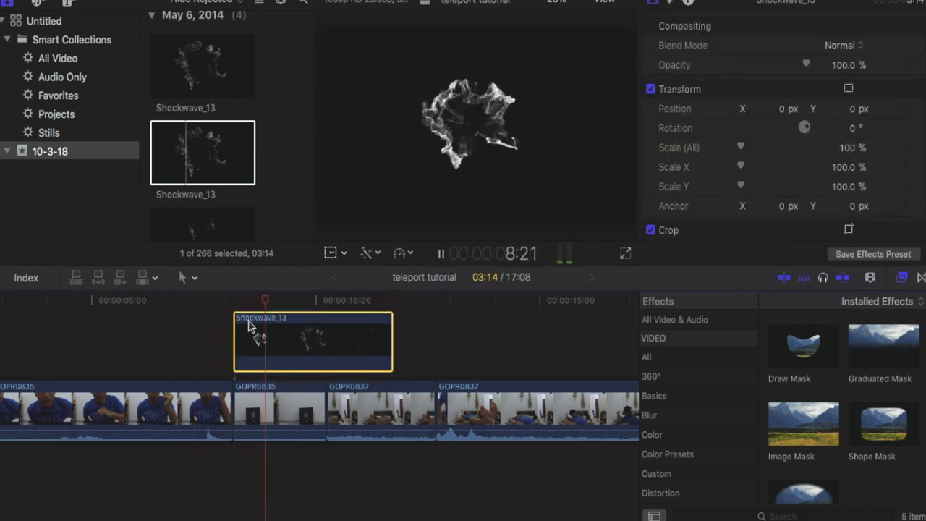
pyautogui.press('space')
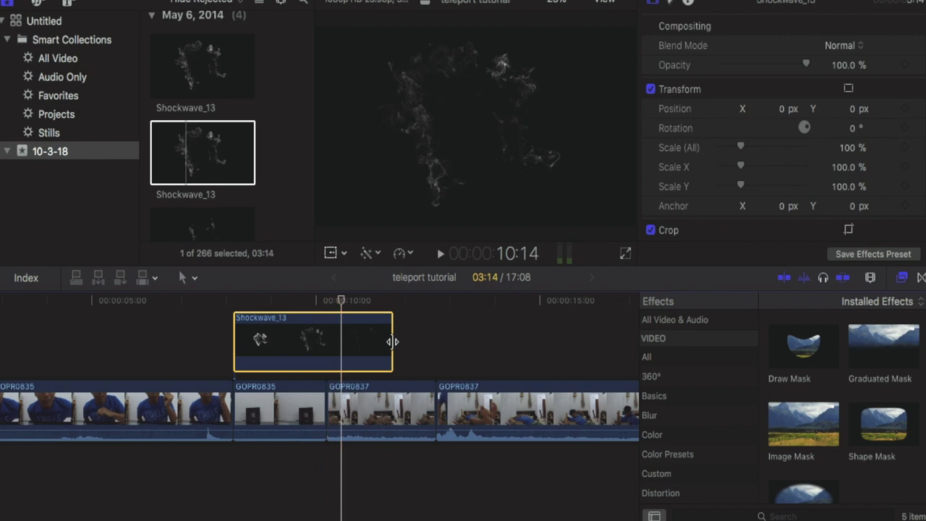
pyautogui.moveTo(392, 342); pyautogui.dragTo(312, 344)
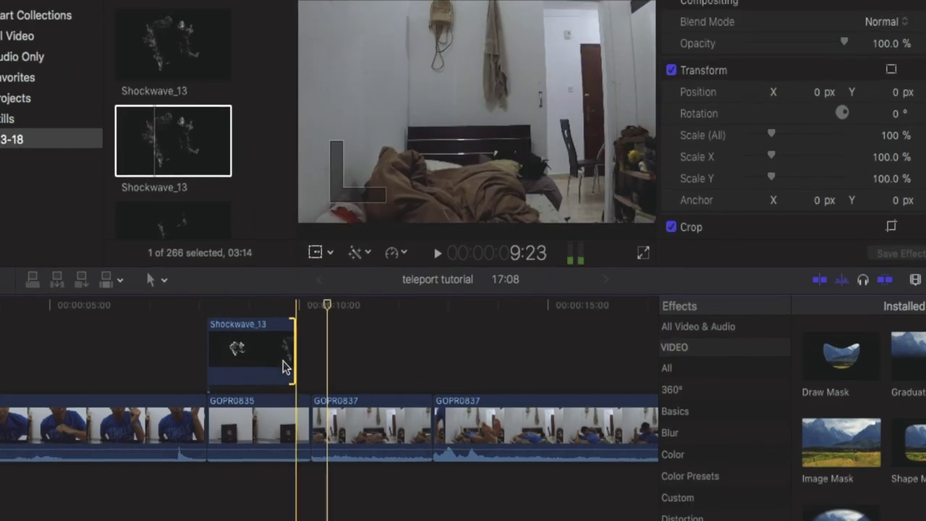
pyautogui.click(286, 345)
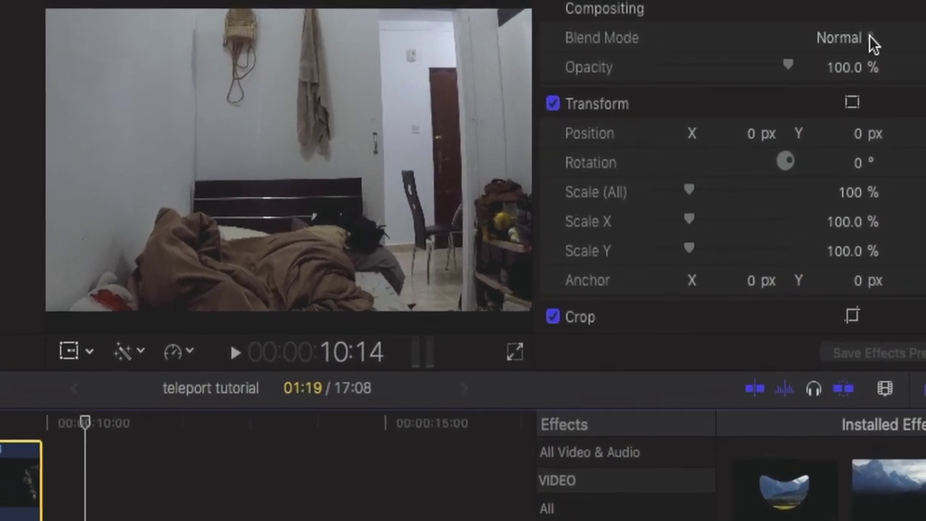
# - Set Shockwave_13's blend mode to Subtract and preview the dark smoke over the jump
pyautogui.click(870, 37)
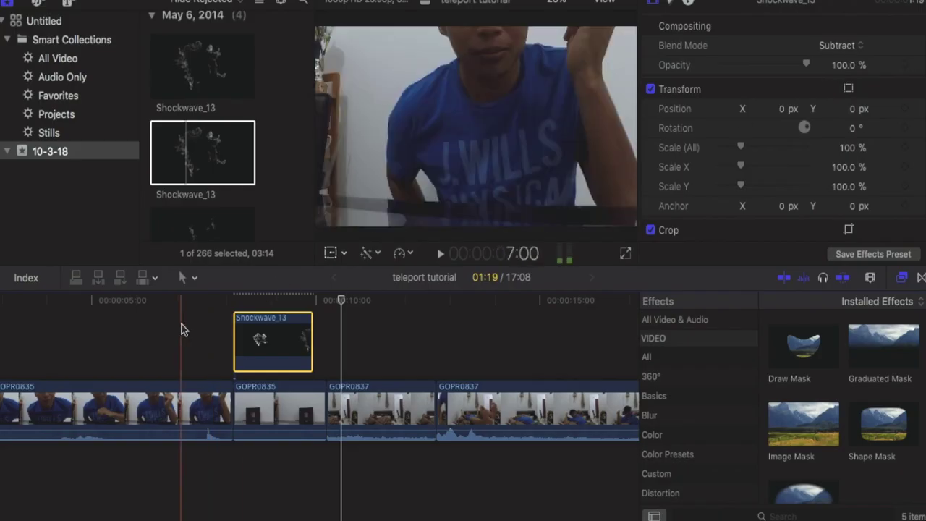
pyautogui.press('space')
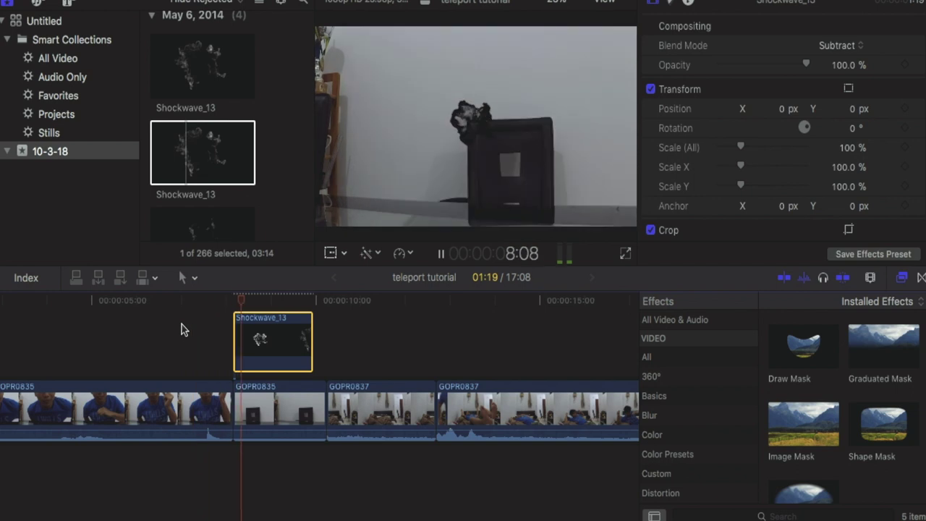
# - Scale the Shockwave_13 overlay to 400 % and replay the jump to check coverage
pyautogui.press('space')
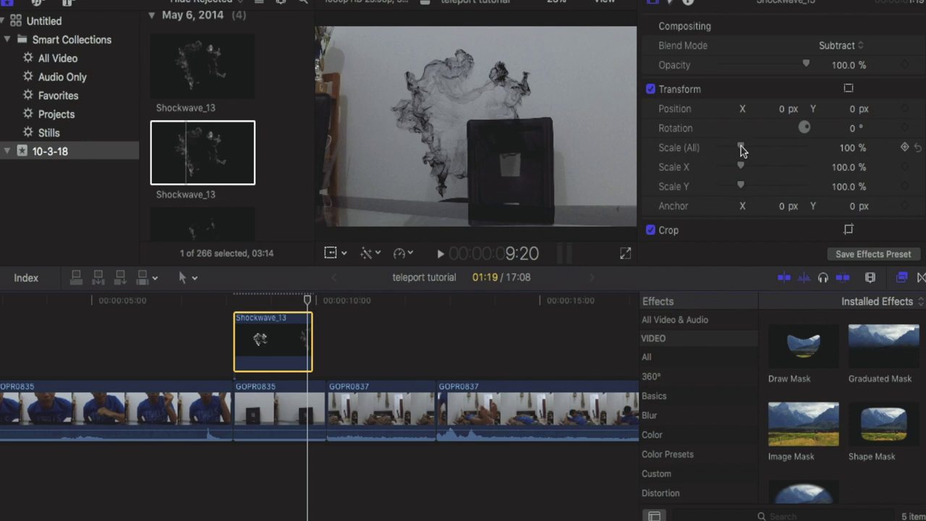
pyautogui.moveTo(741, 149); pyautogui.dragTo(818, 151)
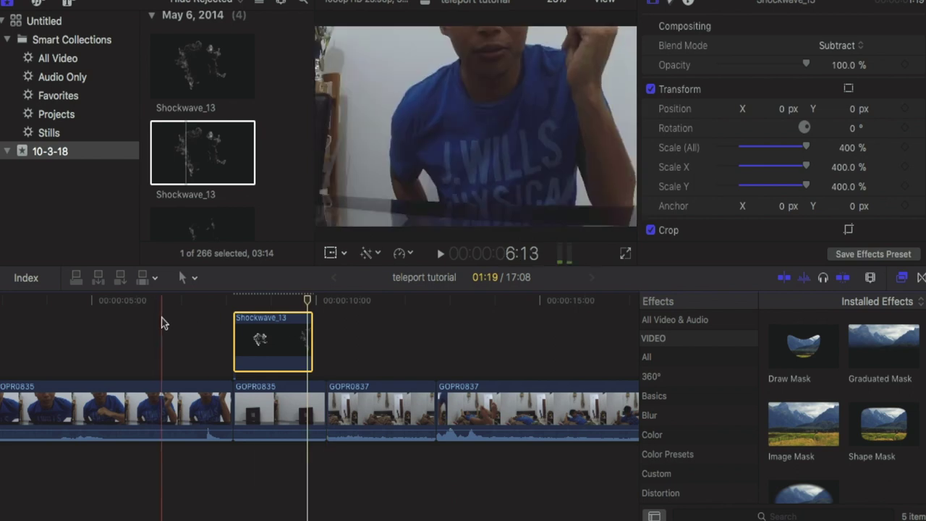
pyautogui.press('space')
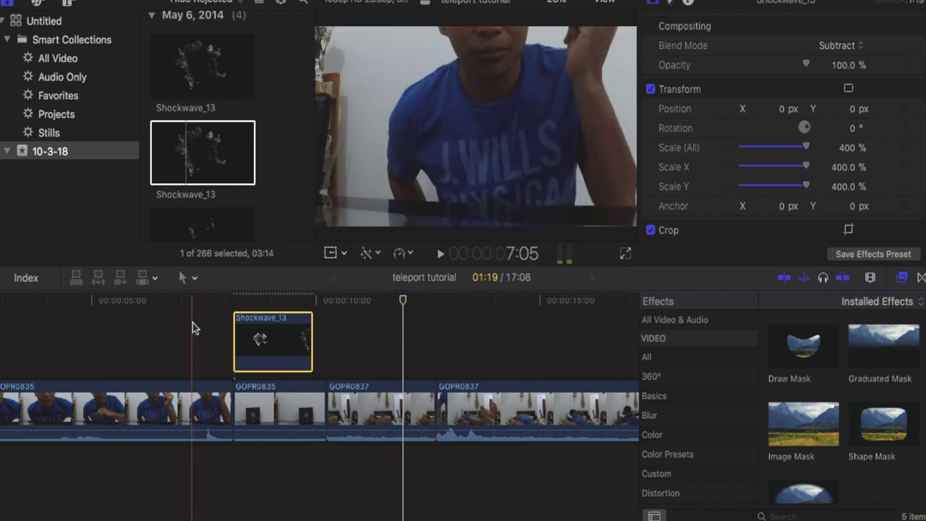
pyautogui.press('space')
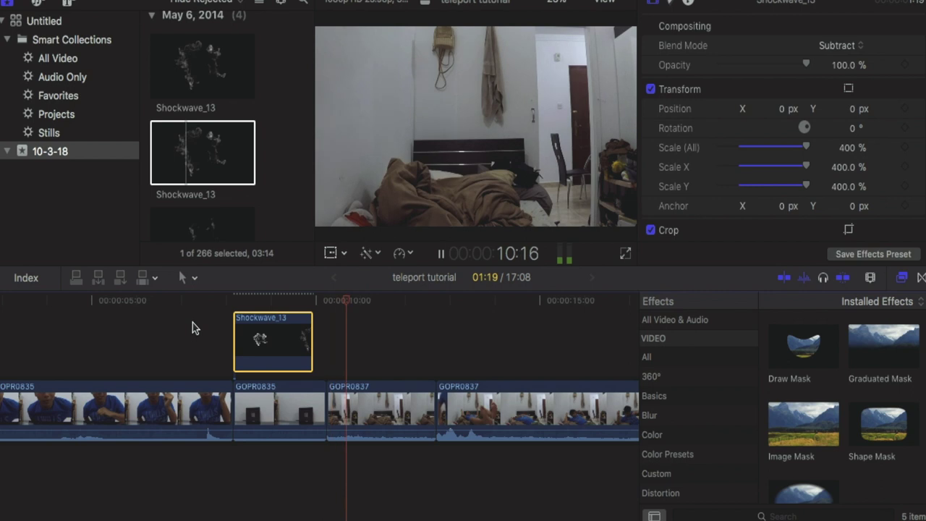
pyautogui.scroll(-2, 284, 107)
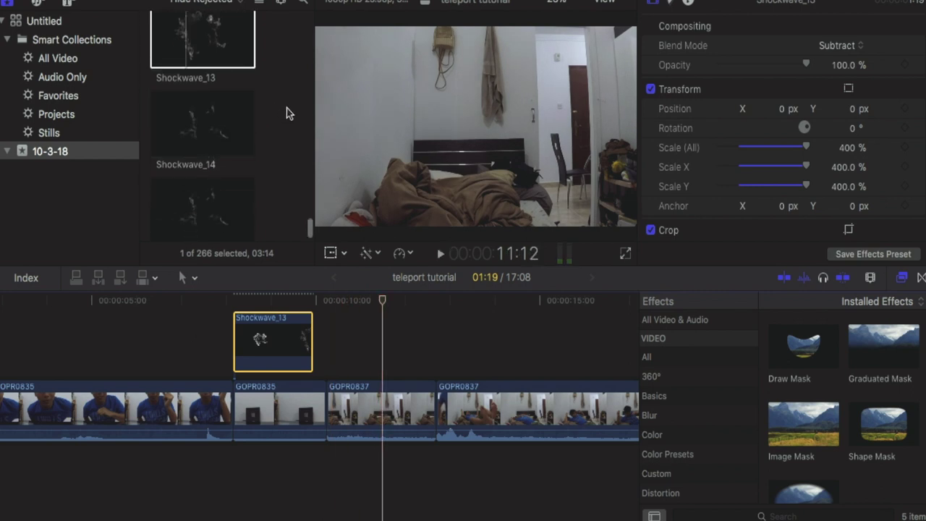
pyautogui.click(202, 130)
# - Place Shockwave_14 above GOPR0837 at the second jump with Subtract blending, then preview it
pyautogui.moveTo(202, 130); pyautogui.dragTo(443, 341)
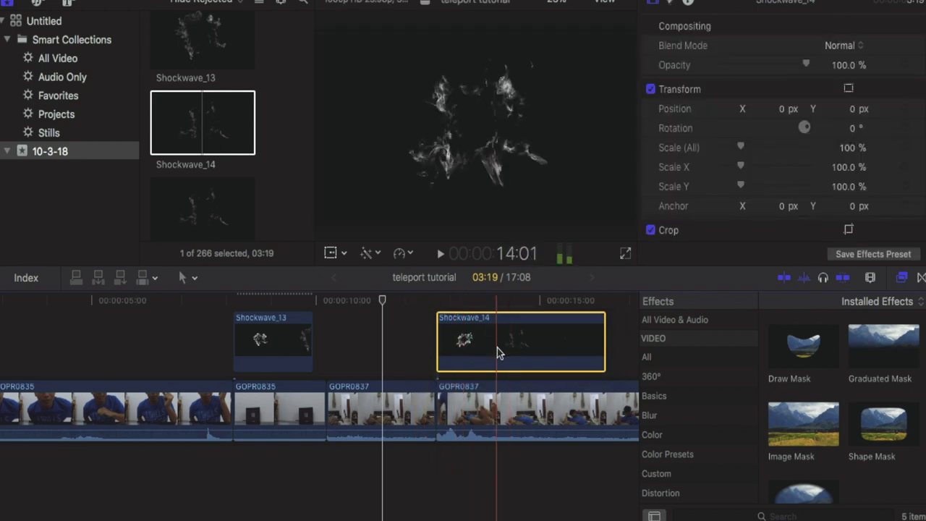
pyautogui.click(848, 47)
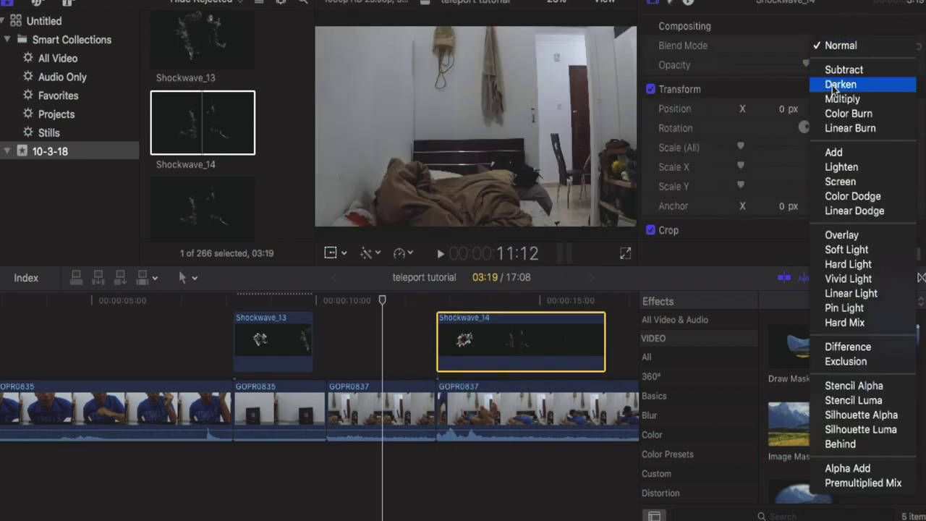
pyautogui.click(840, 70)
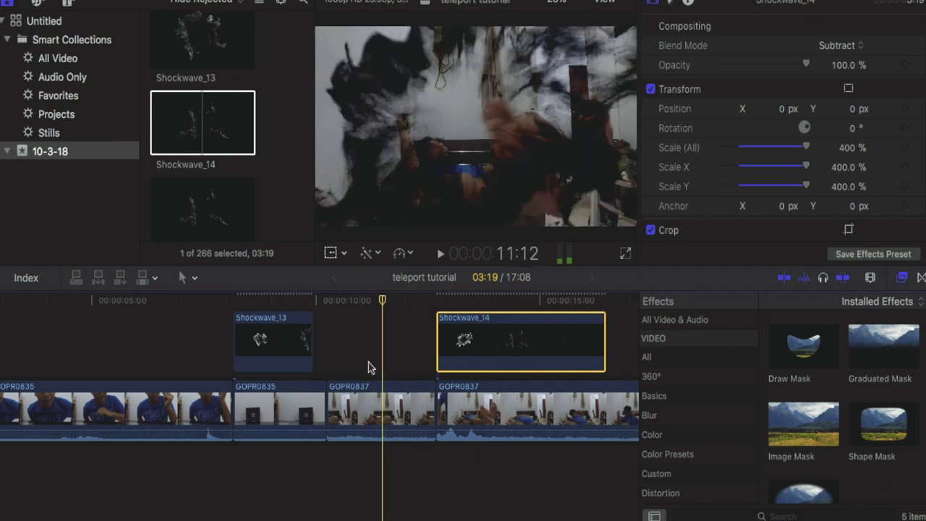
pyautogui.press('space')
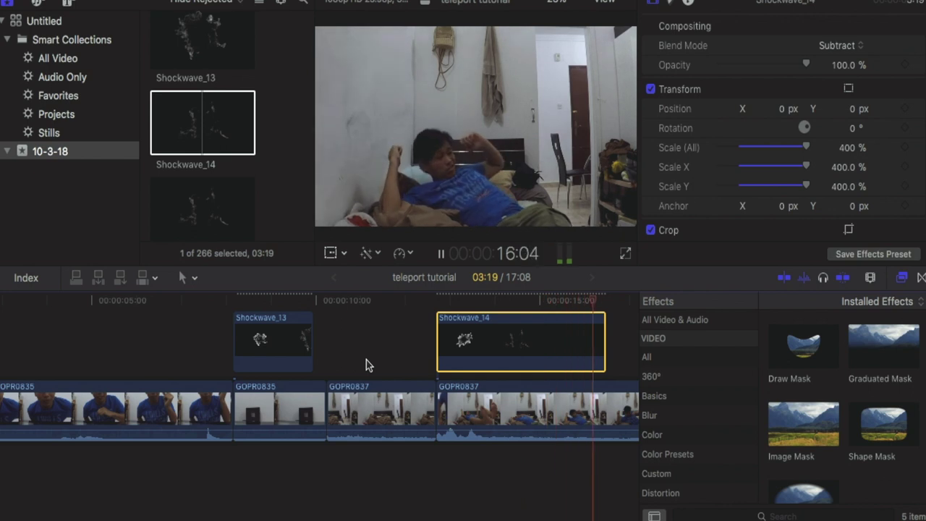
pyautogui.press('space')
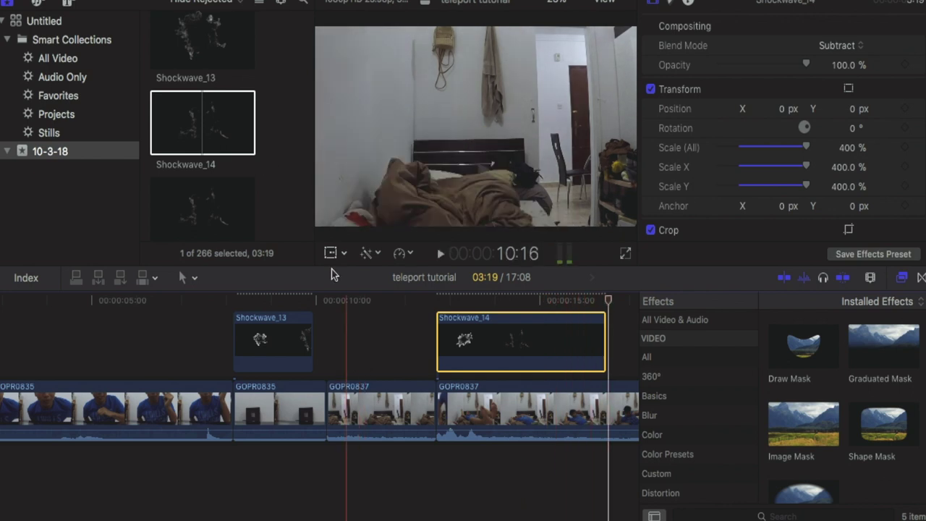
pyautogui.click(254, 153)
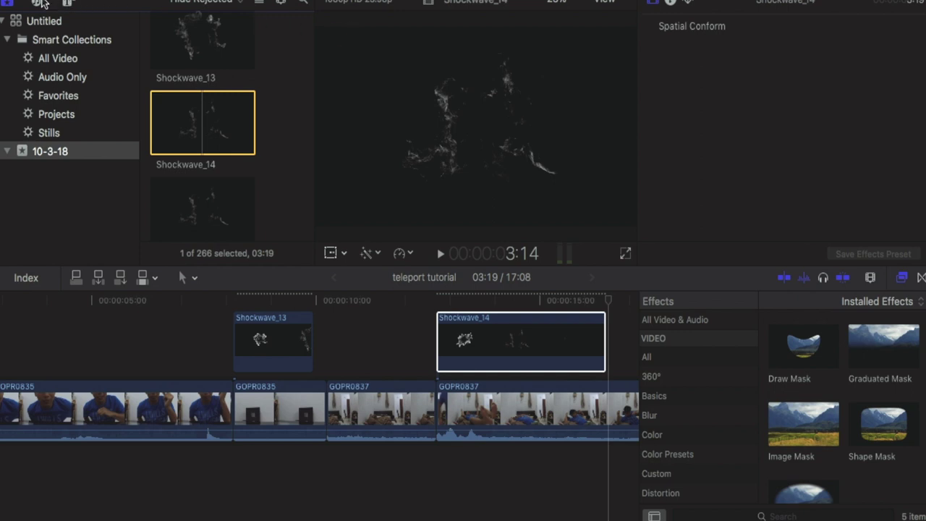
# - Add the HARD HIT EFFECT sound below GOPR0837 at the second jump and preview it
pyautogui.click(38, 2)
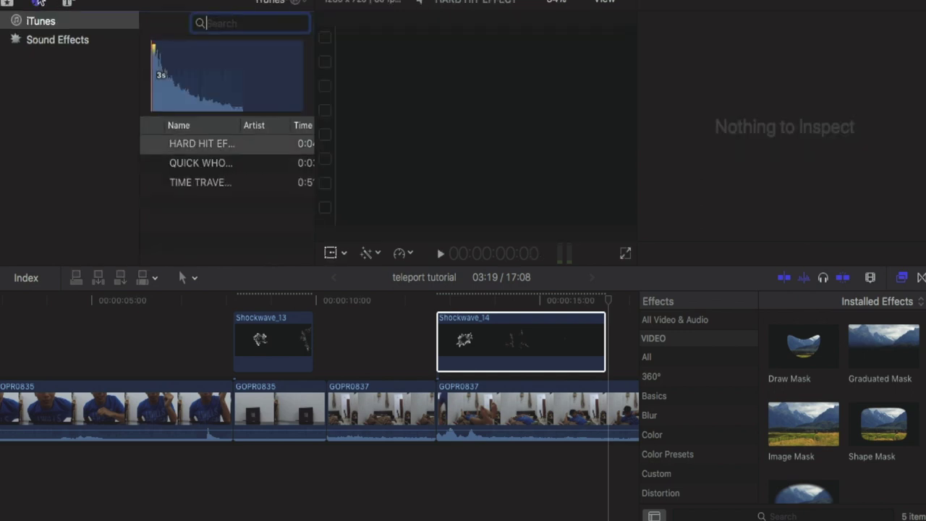
pyautogui.click(191, 163)
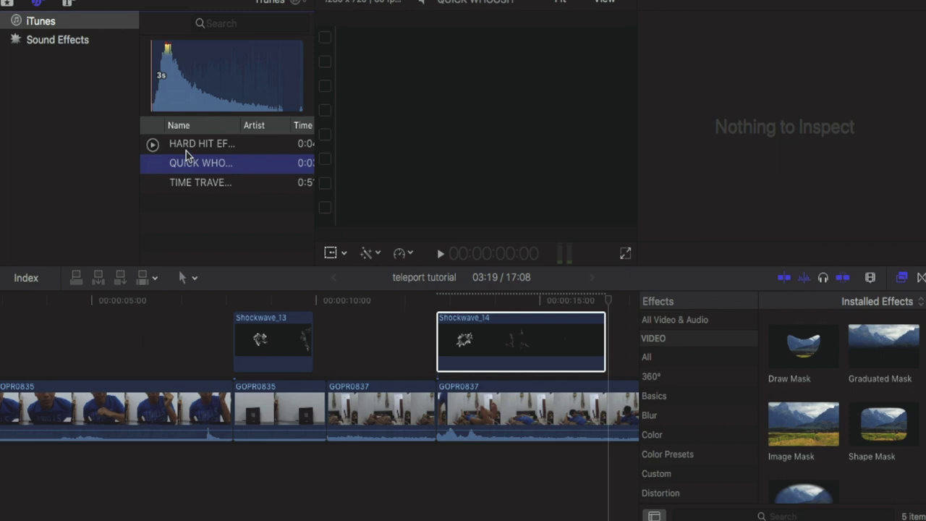
pyautogui.click(186, 152)
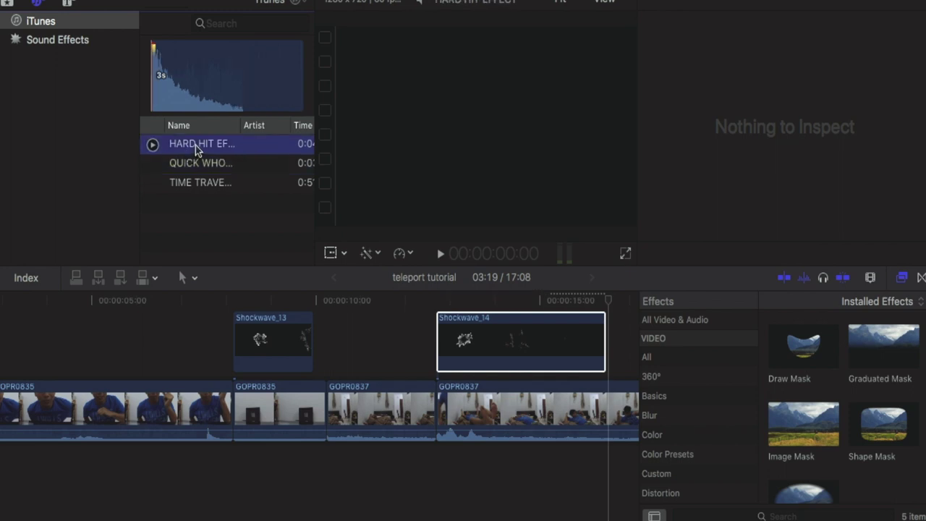
pyautogui.moveTo(196, 146); pyautogui.dragTo(439, 472)
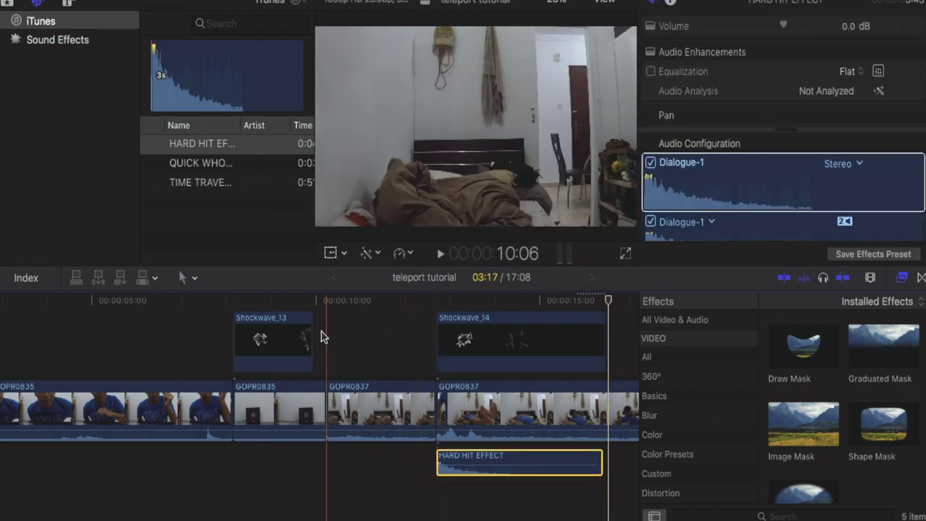
pyautogui.press('space')
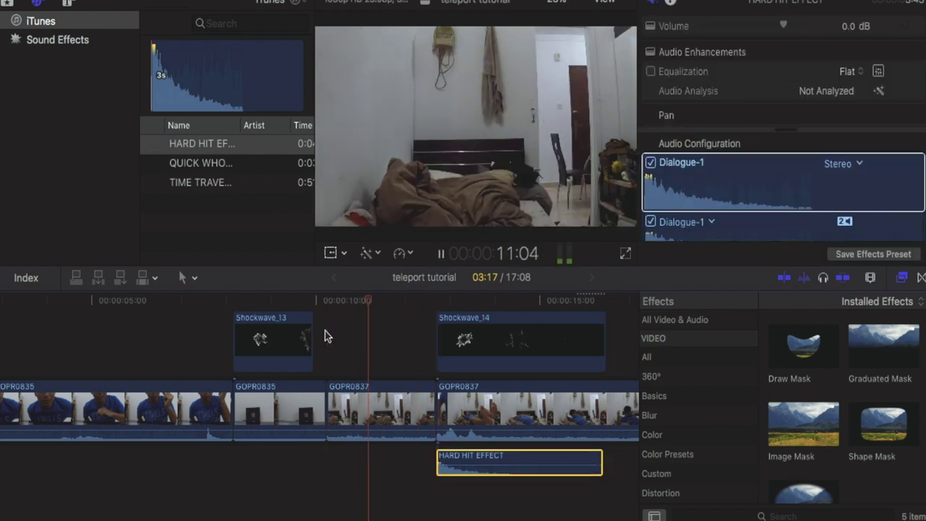